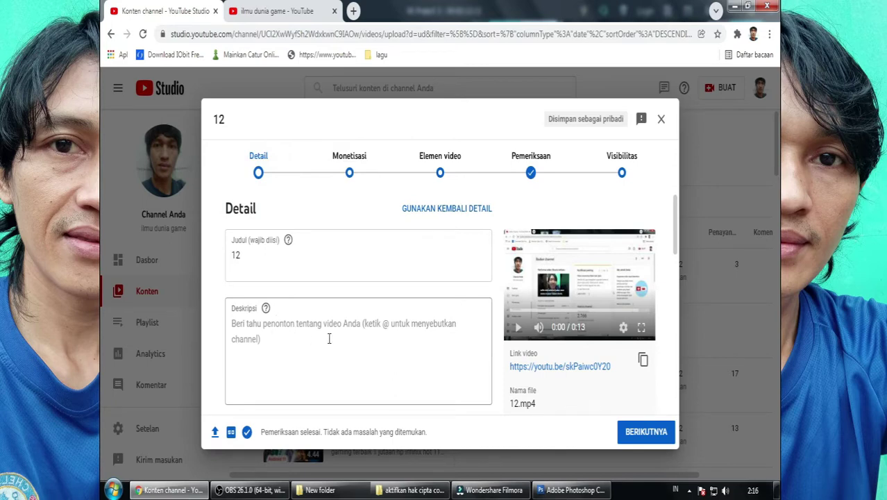
Review the description, thumbnail and audience fields of video 12, with the audience set to not made for kids
left_click(279, 343)
scroll(281, 344, "down", 3)
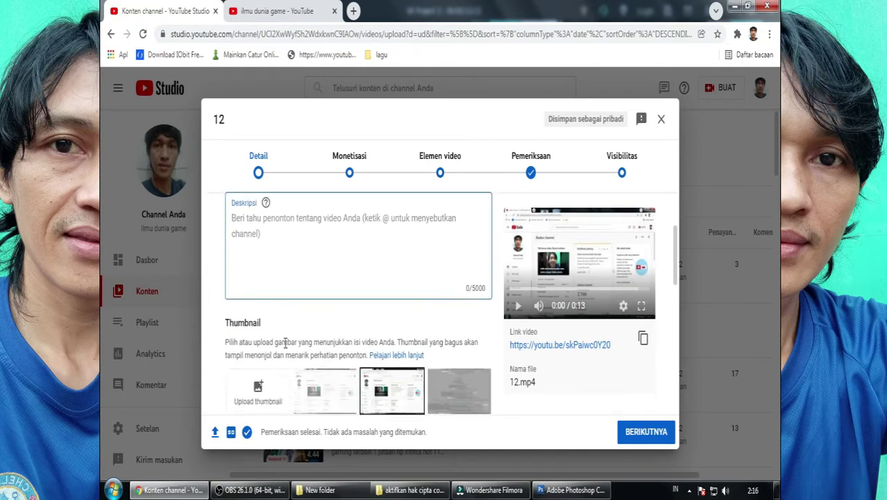
scroll(285, 347, "down", 10)
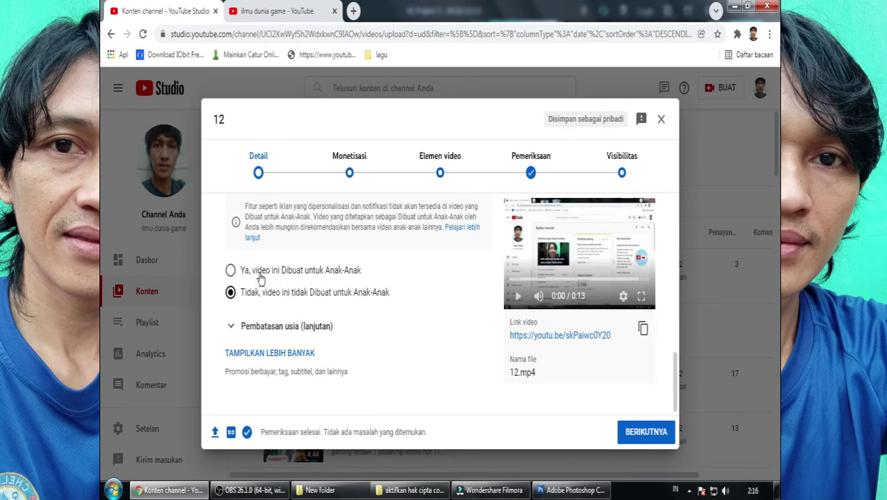
left_click(250, 271)
left_click(248, 293)
Show the additional detail options of video 12 and examine its tags, language, license, category and comment settings
left_click(280, 356)
scroll(303, 358, "down", 5)
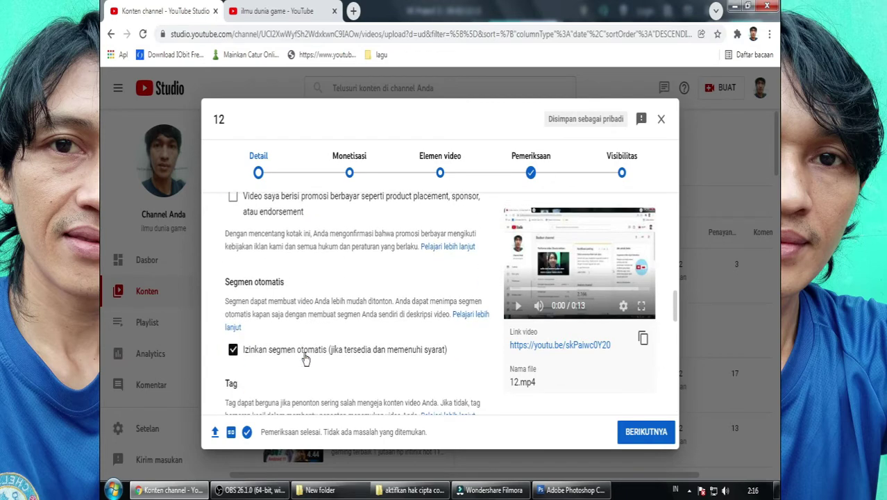
scroll(304, 359, "down", 2)
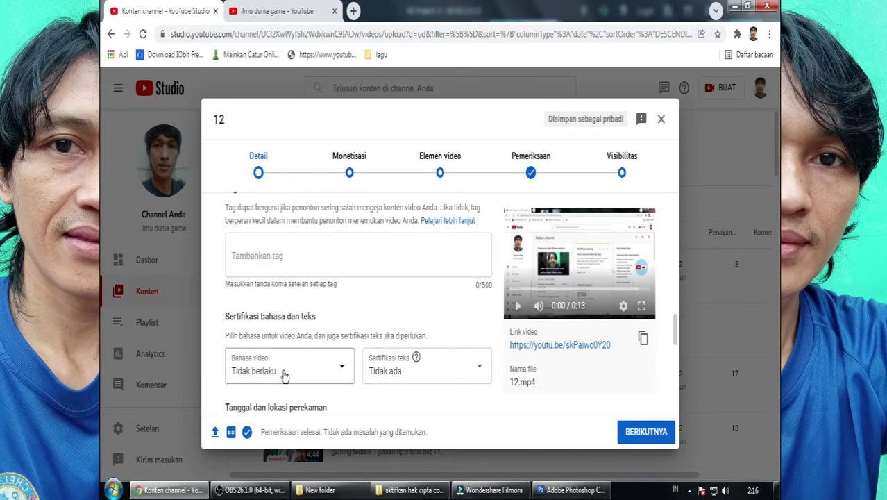
scroll(284, 375, "down", 5)
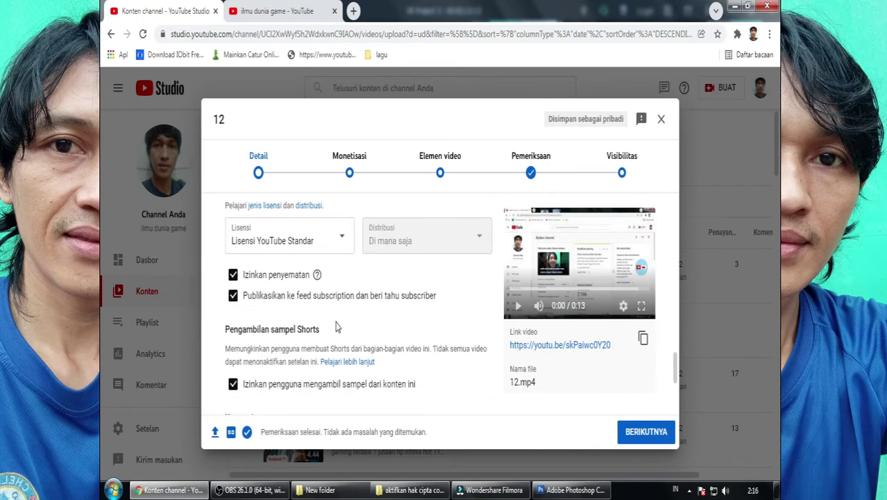
scroll(339, 326, "down", 5)
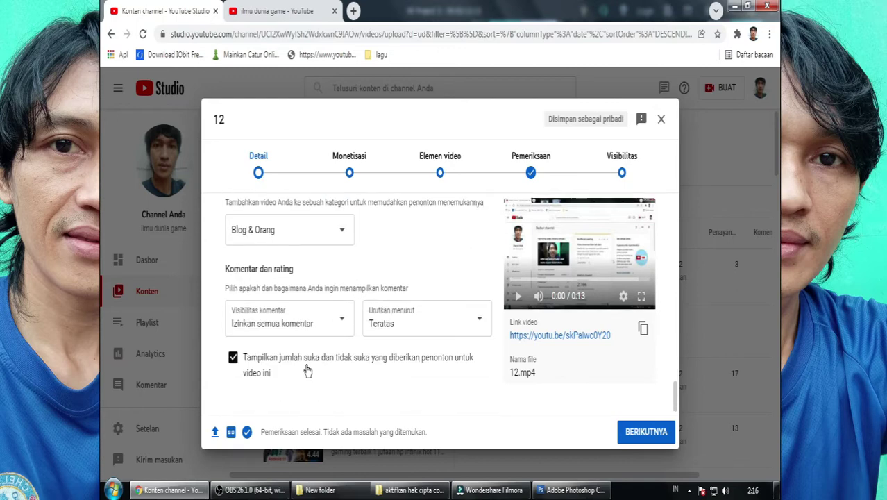
scroll(346, 367, "up", 8)
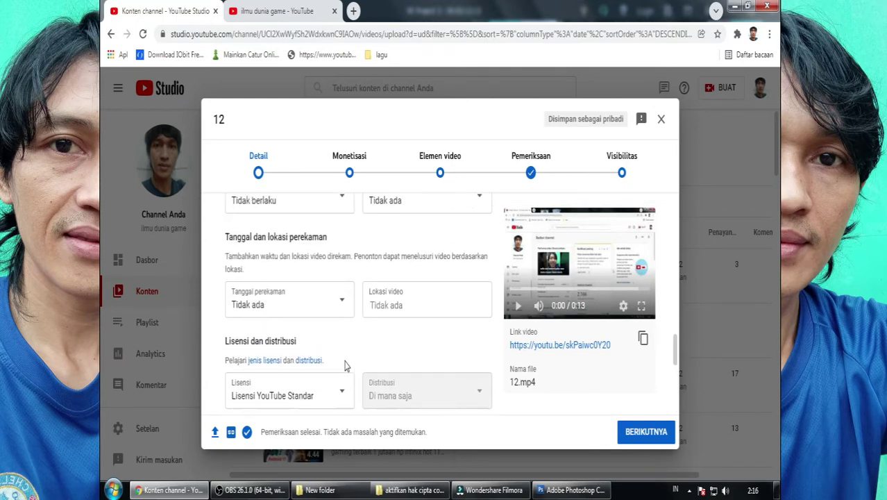
scroll(345, 365, "up", 1)
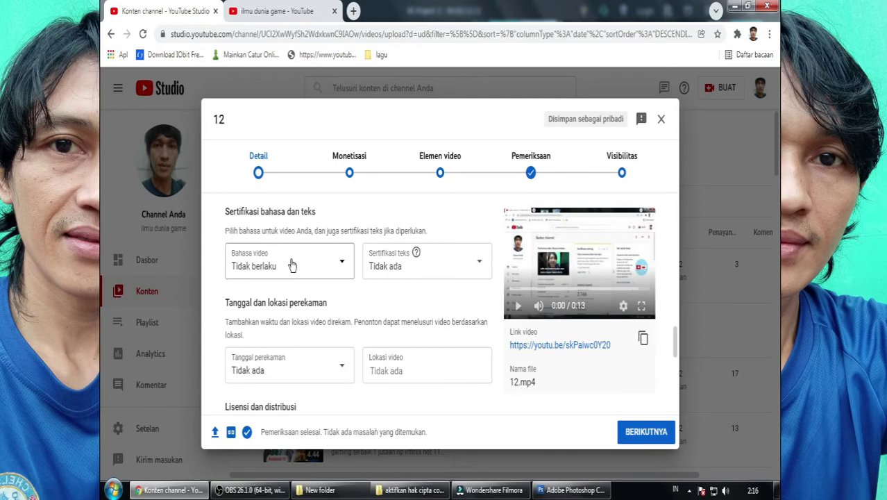
scroll(326, 264, "up", 10)
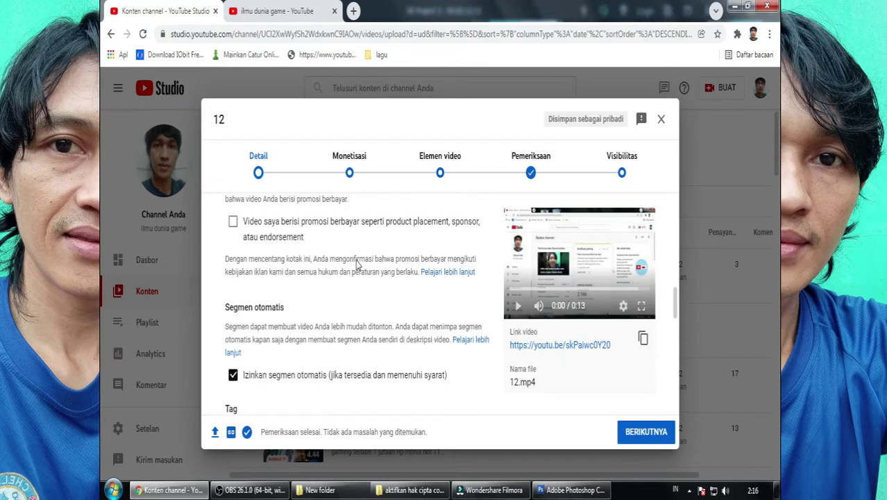
scroll(357, 259, "up", 10)
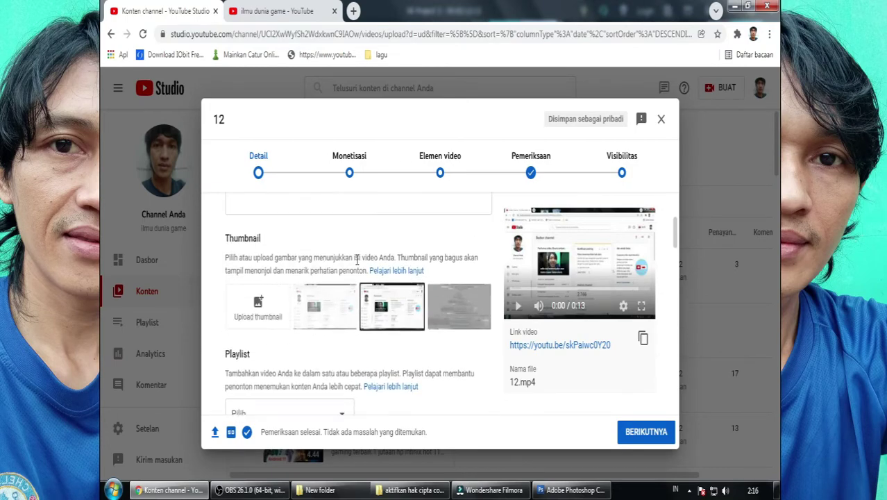
scroll(357, 260, "up", 2)
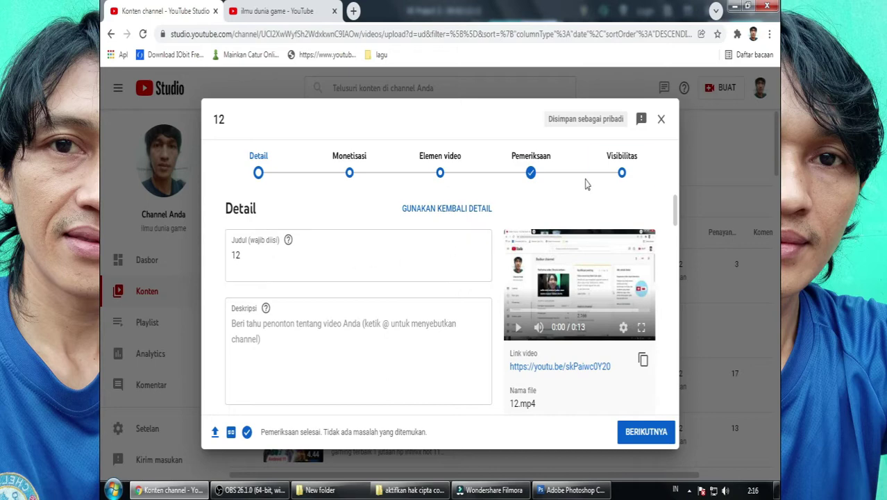
Review the visibility choices and monetization page of video 12, and return to its Detail page
left_click(640, 175)
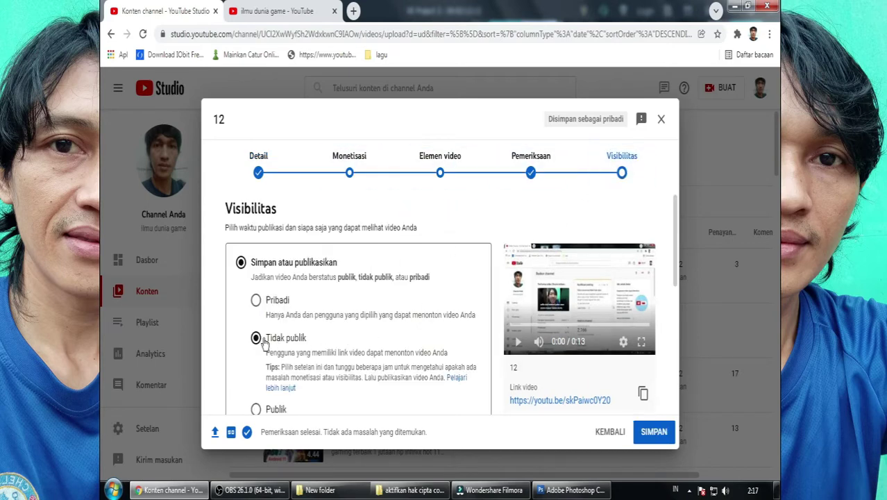
scroll(294, 352, "down", 2)
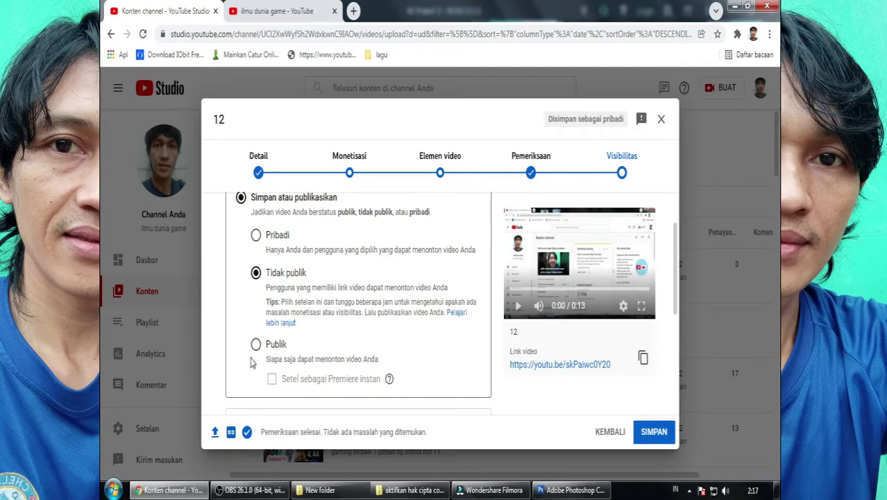
scroll(371, 219, "up", 2)
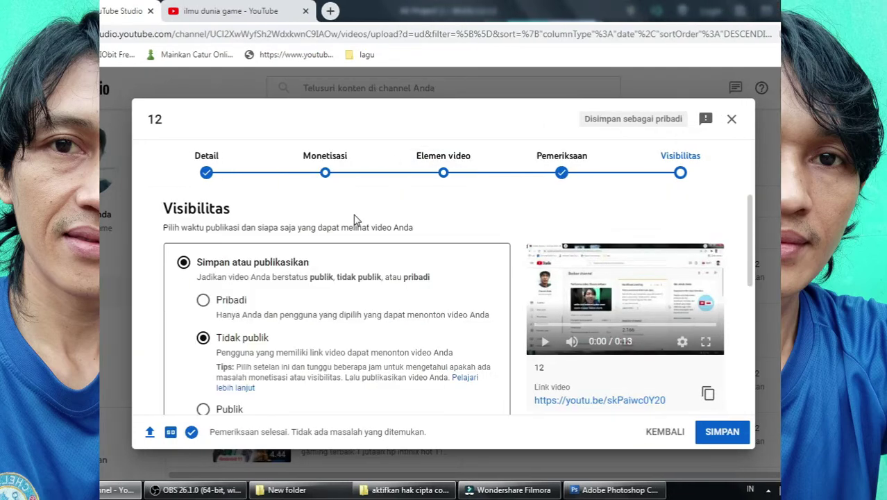
left_click(326, 174)
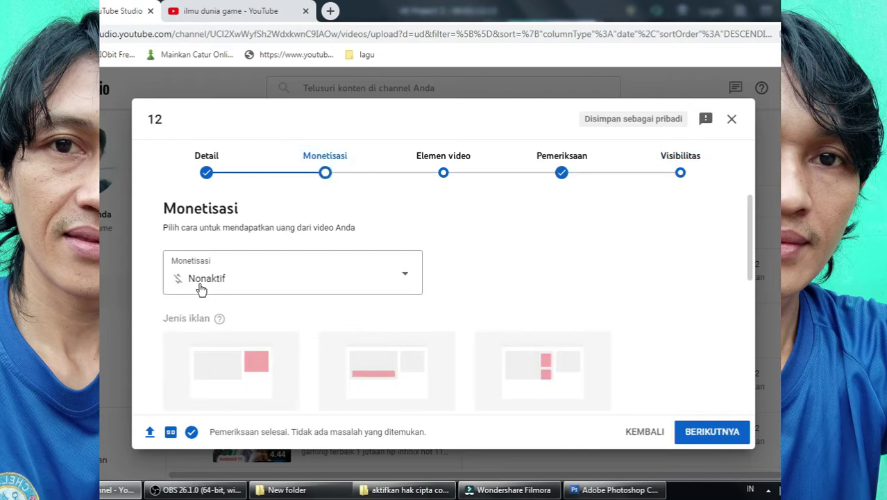
left_click(206, 170)
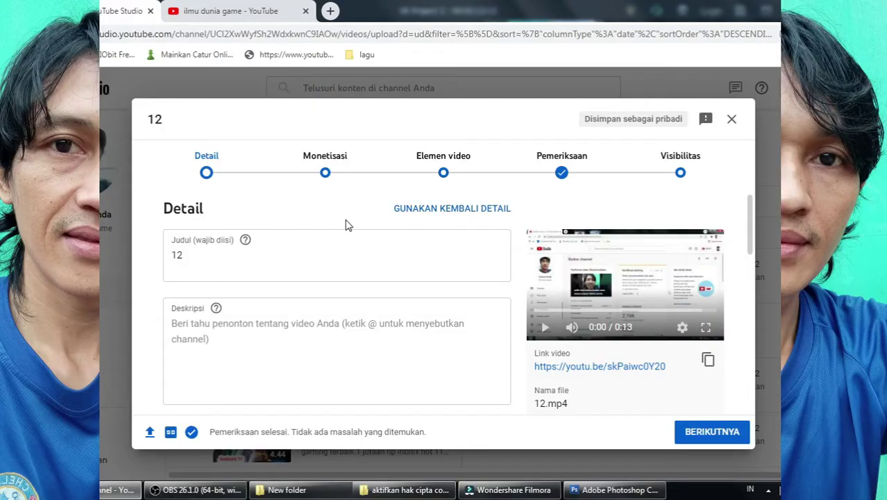
Open the YouTube Studio dashboard from the ilmu dunia game channel page in the other browser tab
left_click(240, 11)
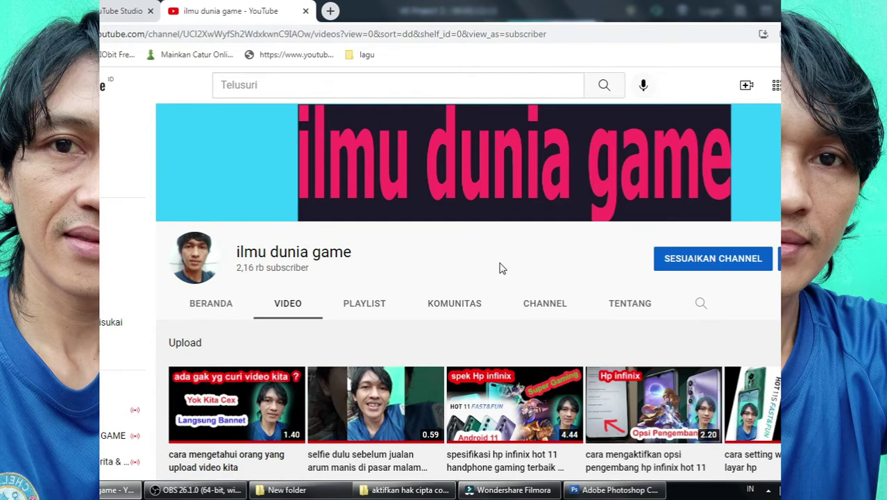
left_click(842, 85)
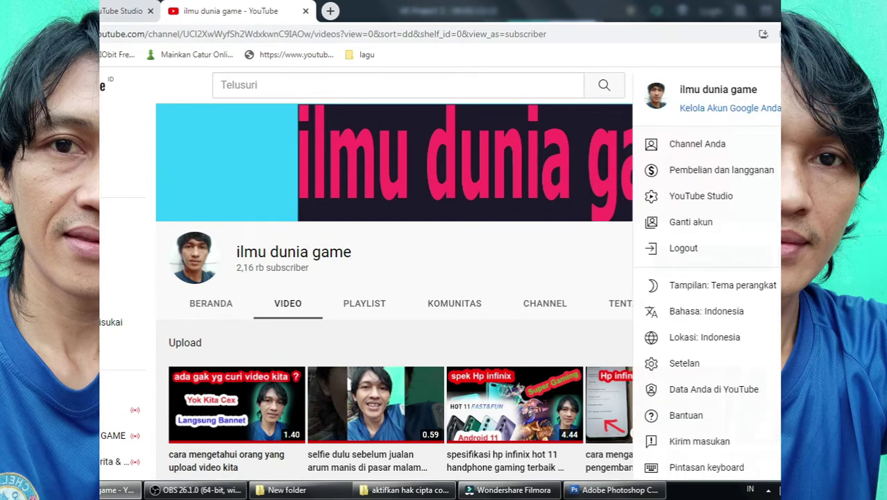
left_click(723, 200)
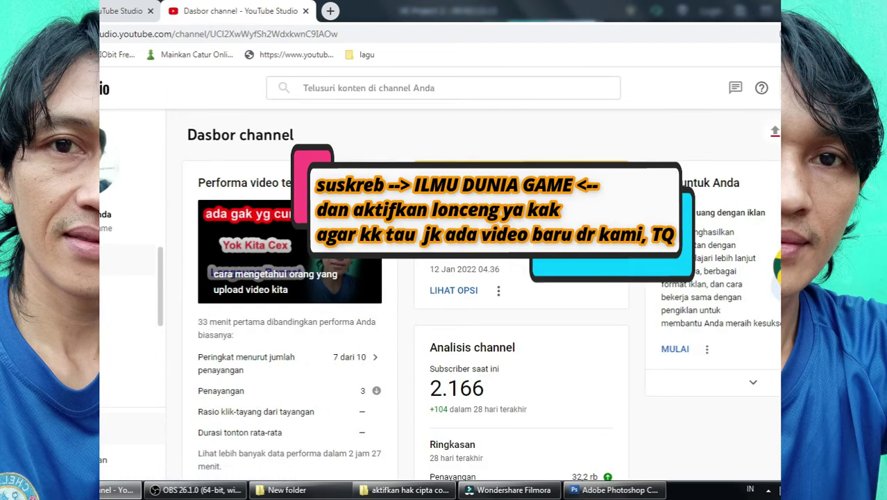
Open the advanced channel settings in YouTube Studio
left_click(85, 429)
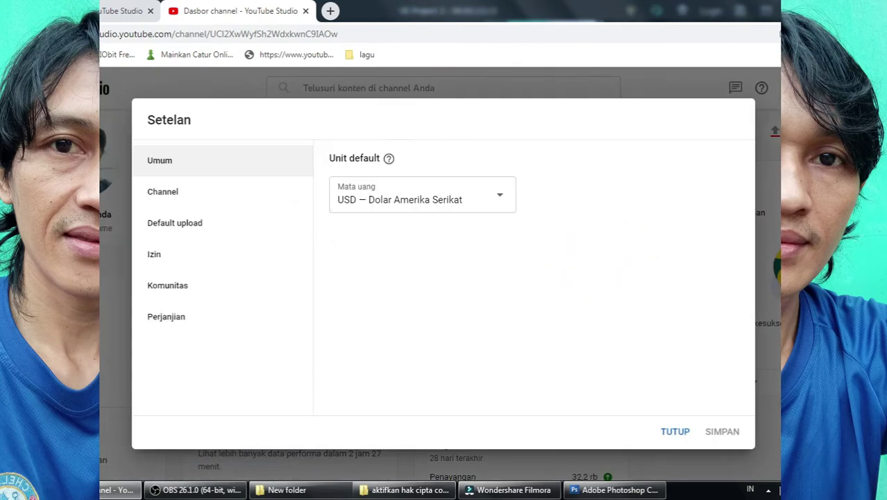
left_click(182, 203)
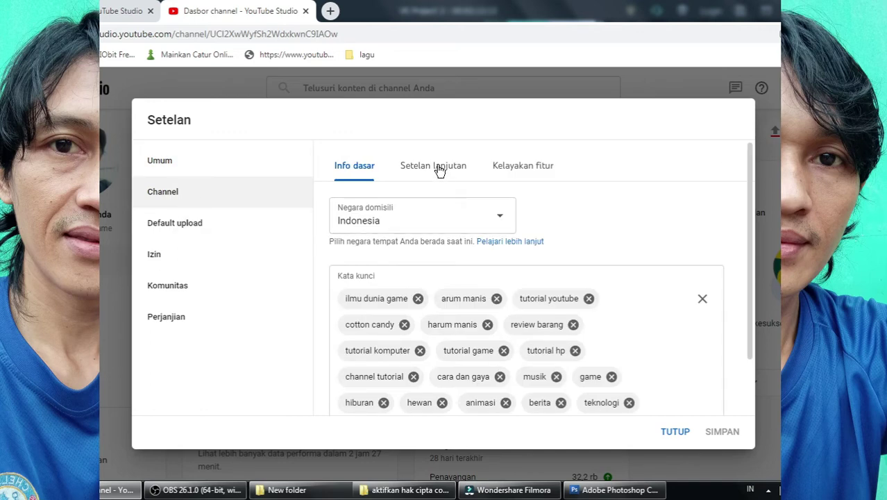
left_click(439, 171)
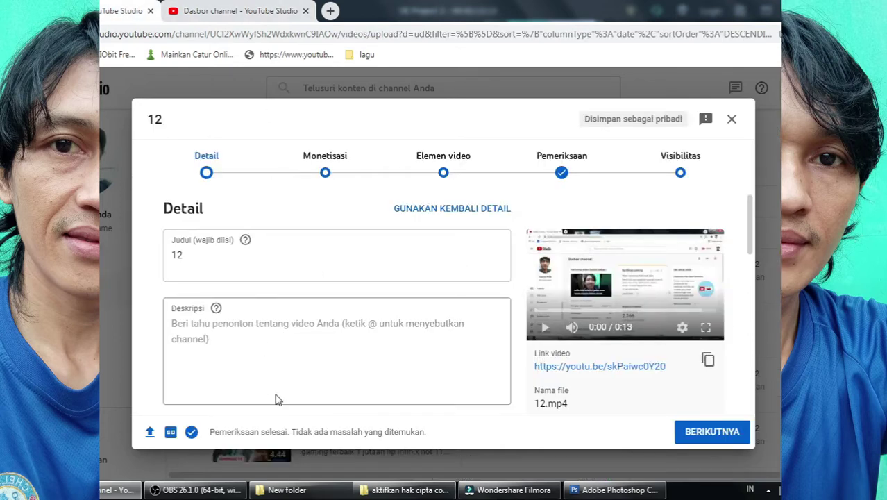
Check the audience choice of video 12, and save the channel's audience setting as not made for kids
scroll(295, 368, "down", 6)
scroll(290, 353, "down", 3)
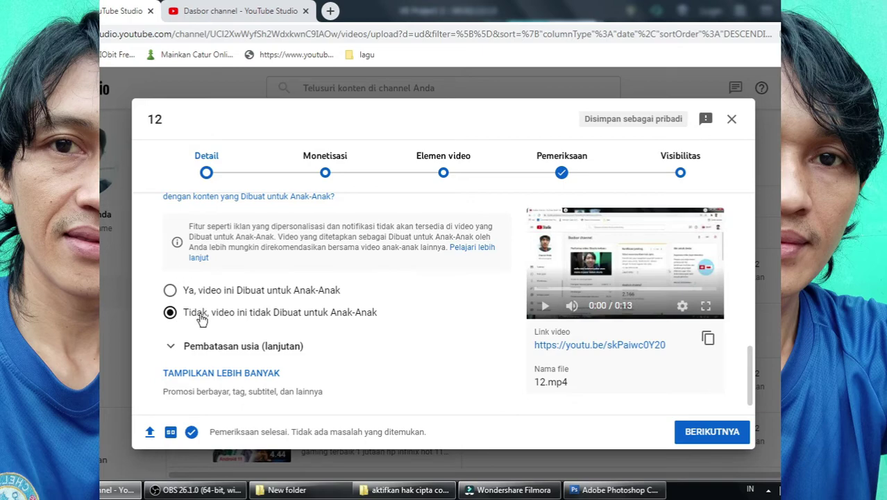
left_click(203, 9)
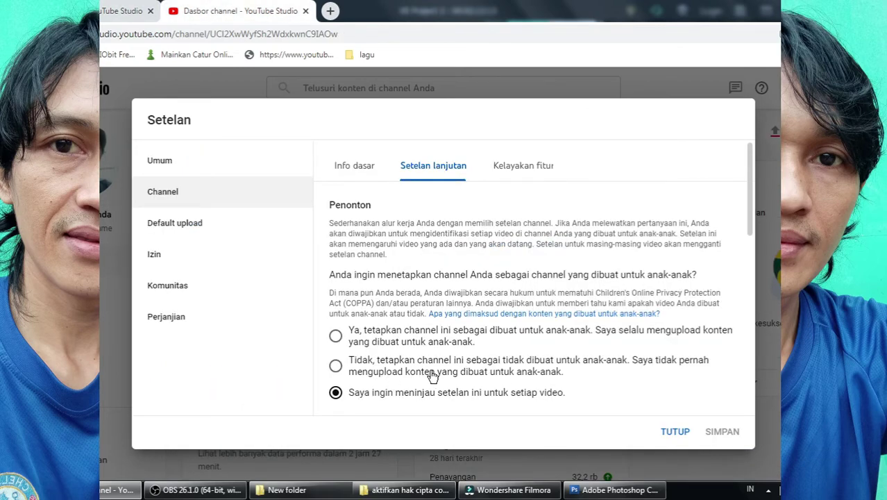
left_click(337, 367)
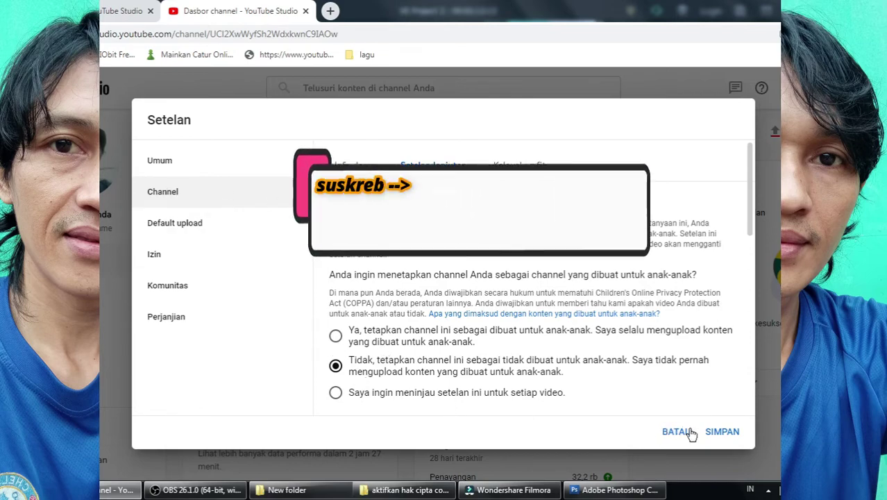
left_click(727, 433)
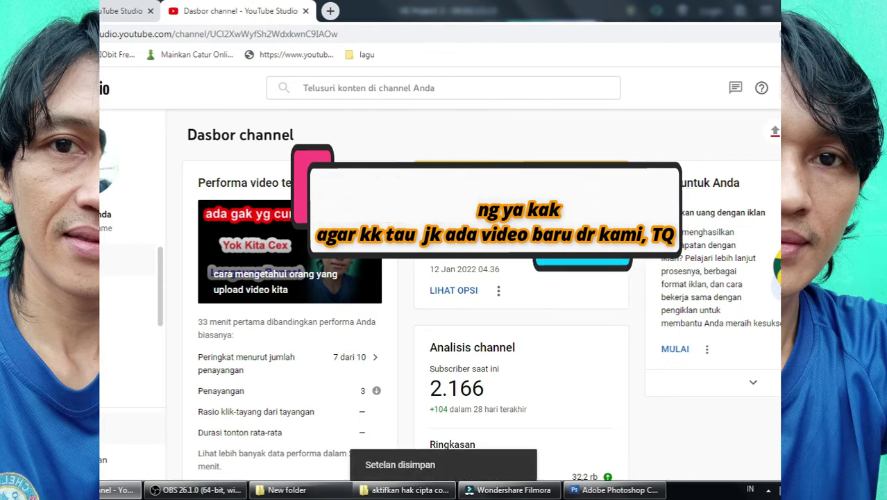
Reopen the settings and enter "ilmu dunia game" as the default upload description
left_click(104, 428)
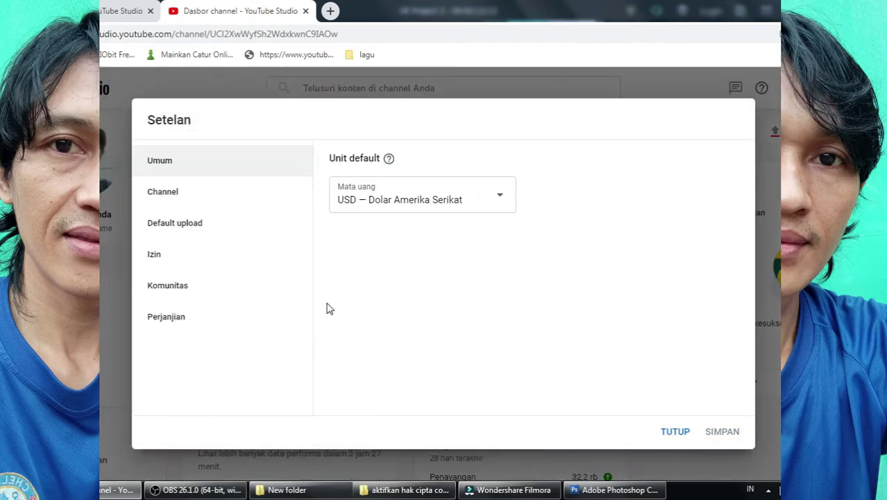
left_click(201, 230)
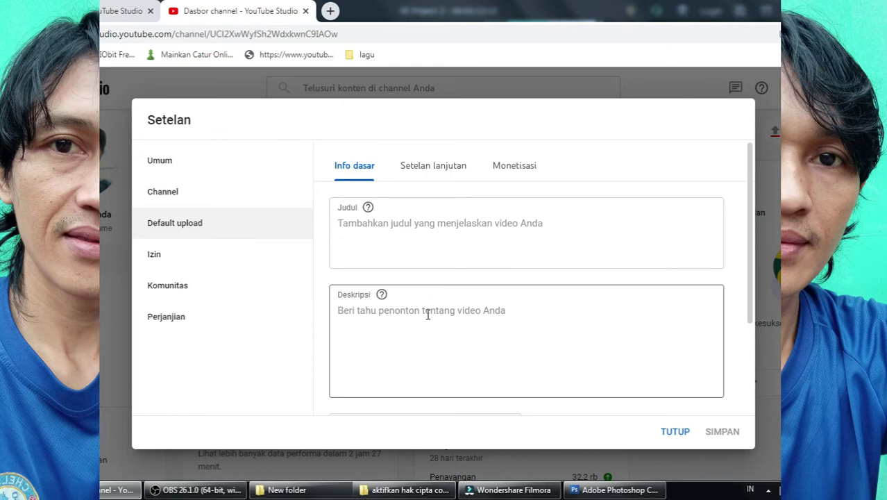
left_click(399, 319)
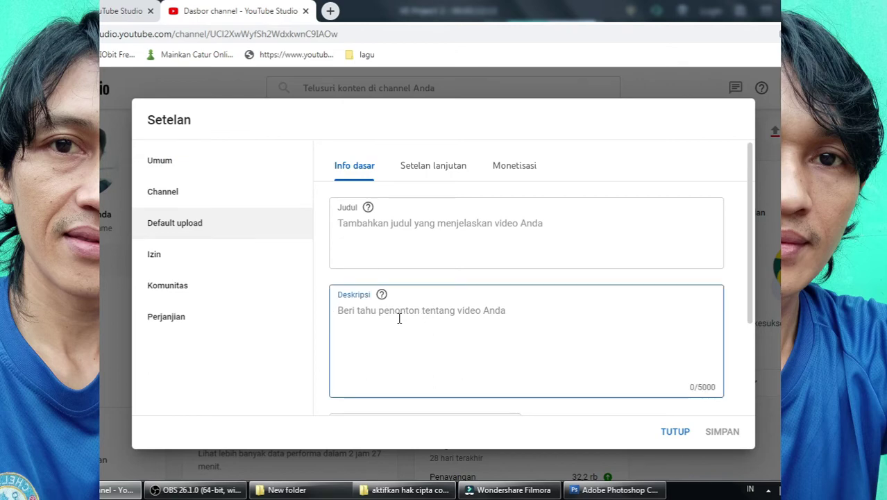
type("ilmu dunia game")
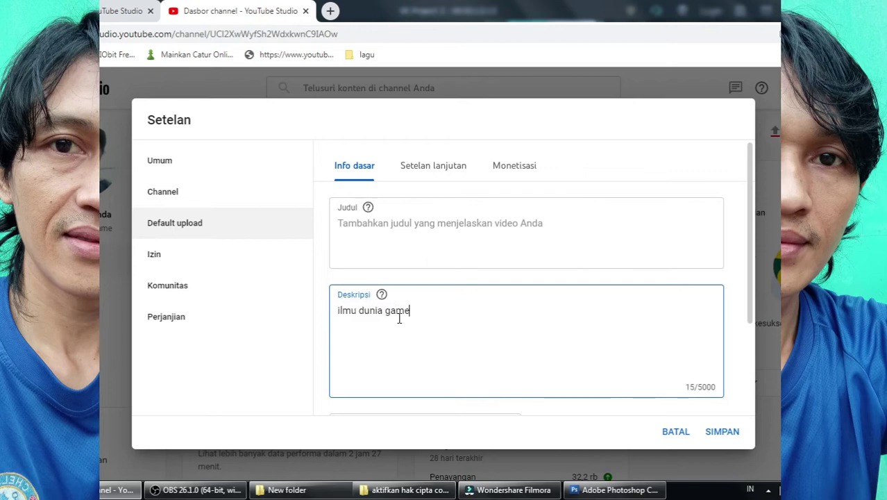
Copy the whole default description text "ilmu dunia game" and clear the selection
left_click_drag(411, 311, 341, 311)
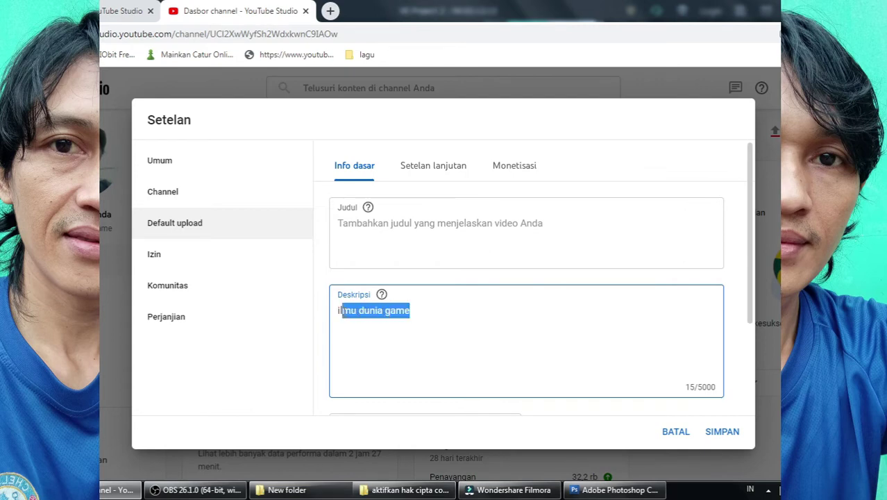
right_click(365, 314)
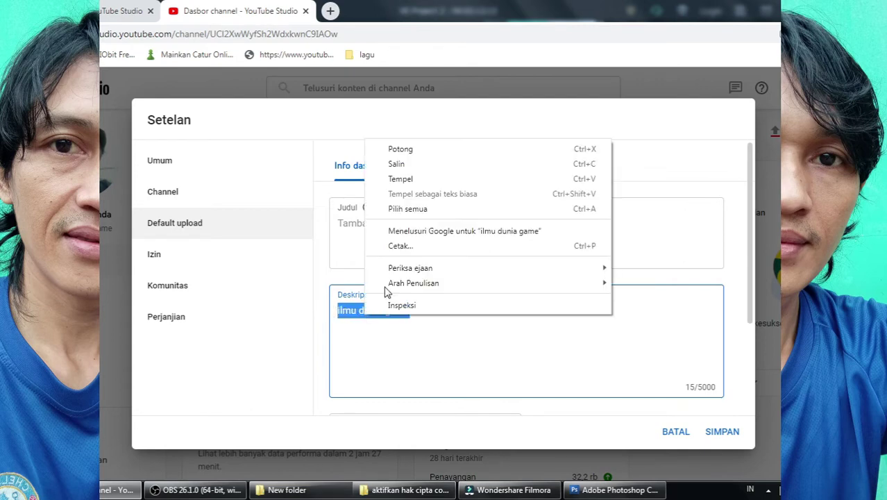
left_click(436, 169)
left_click(462, 319)
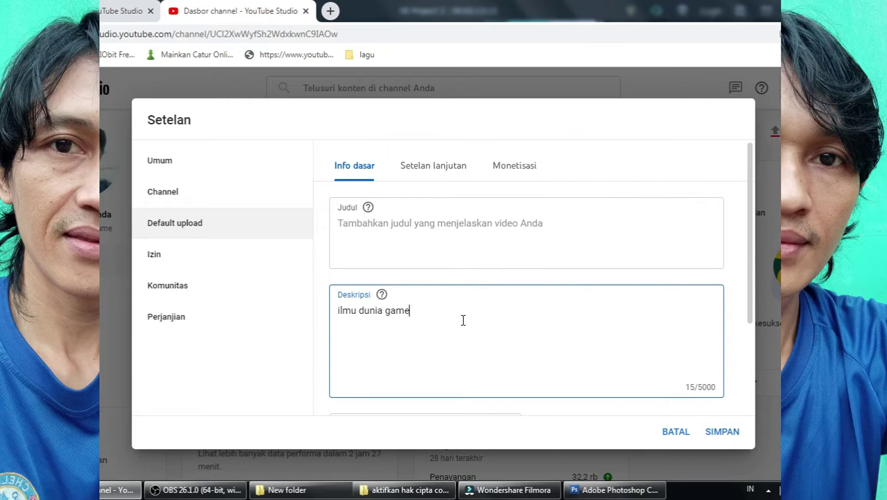
Look over the empty default title field and the remaining basic info of the upload defaults
left_click(430, 225)
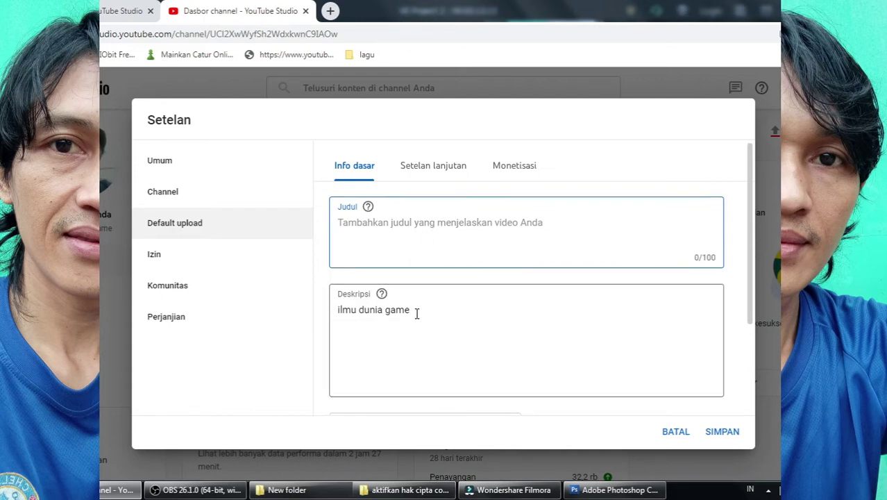
scroll(416, 314, "down", 2)
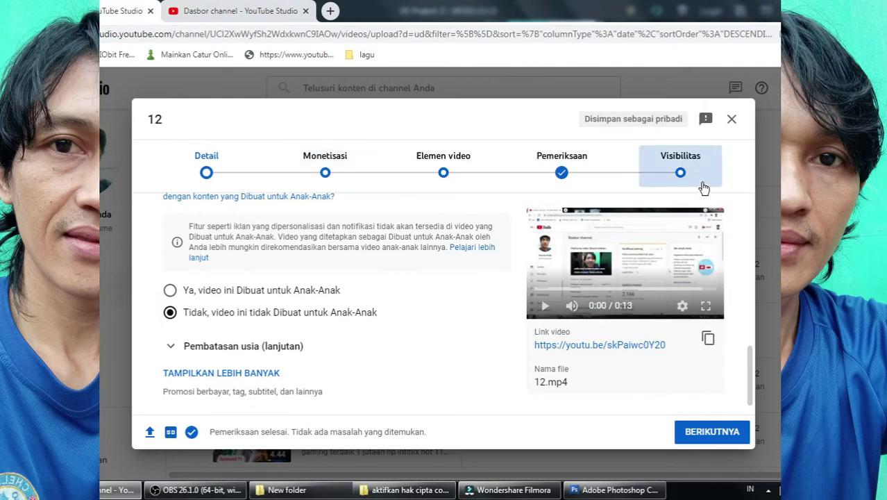
Check the visibility options of video 12, and set the default upload visibility to Publik
left_click(682, 172)
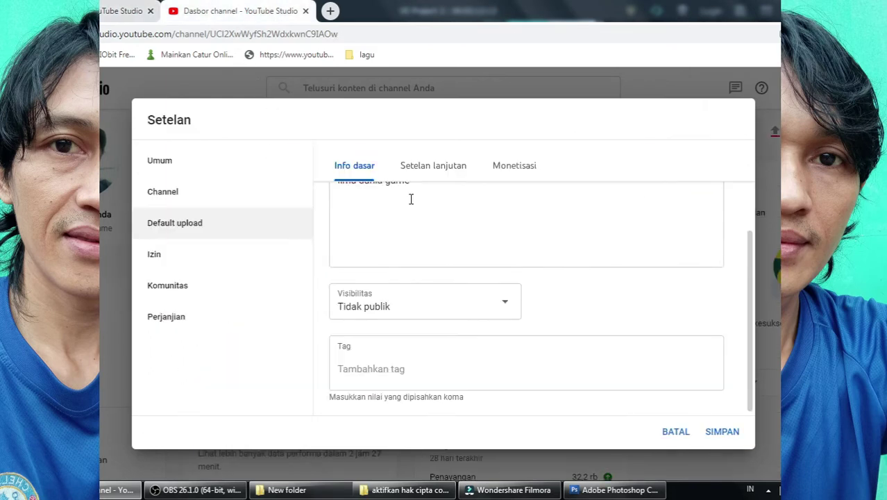
left_click(416, 308)
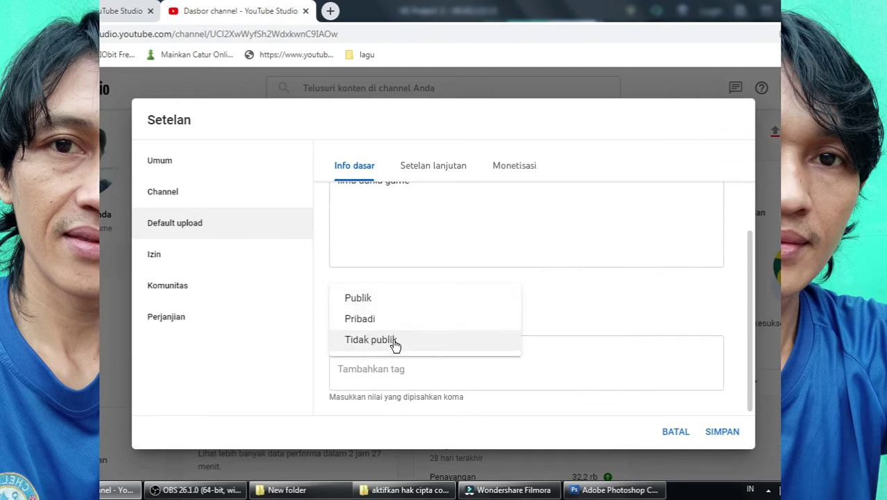
left_click(382, 299)
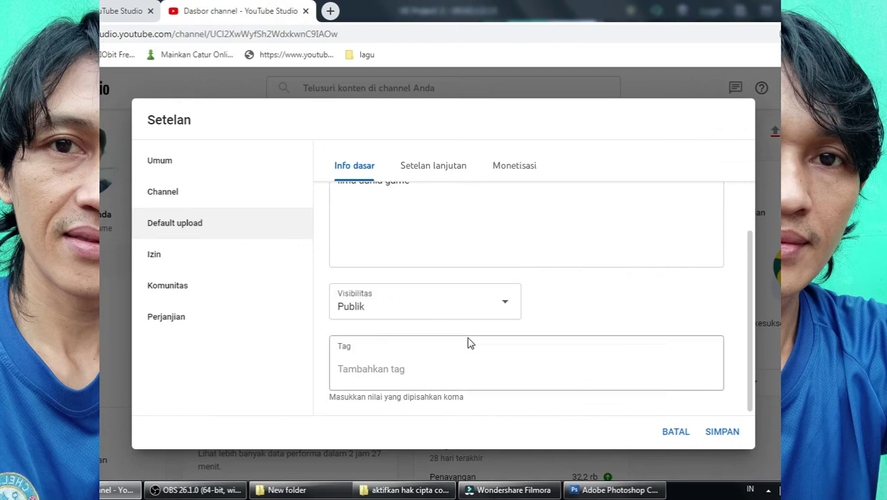
Paste "ilmu dunia game" as the default upload tag and review the basic info
left_click(368, 359)
right_click(370, 368)
left_click(413, 270)
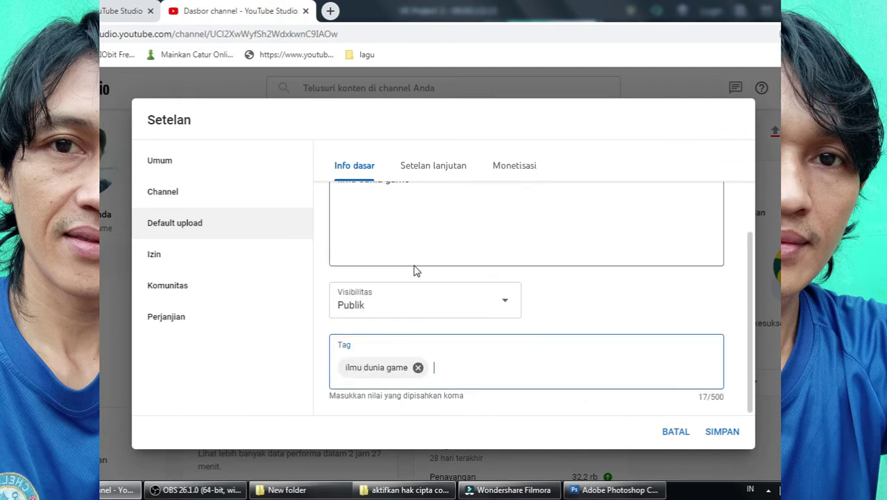
scroll(506, 322, "up", 2)
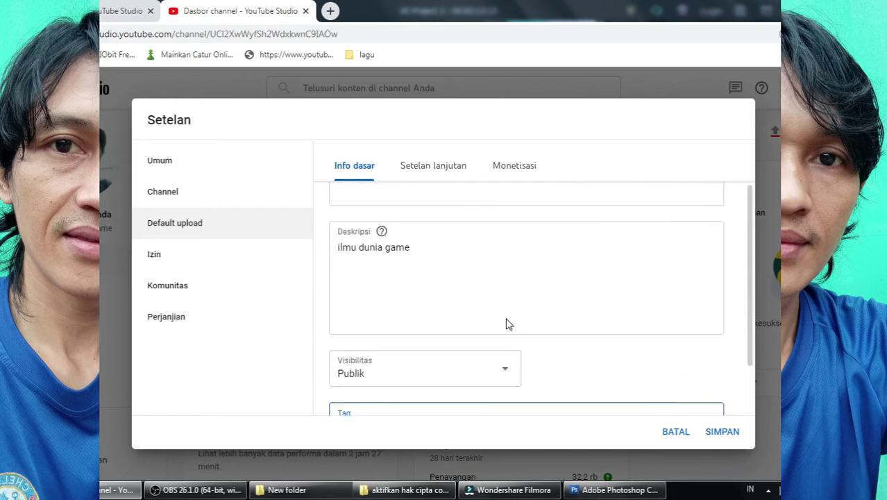
scroll(507, 323, "down", 2)
scroll(507, 323, "up", 2)
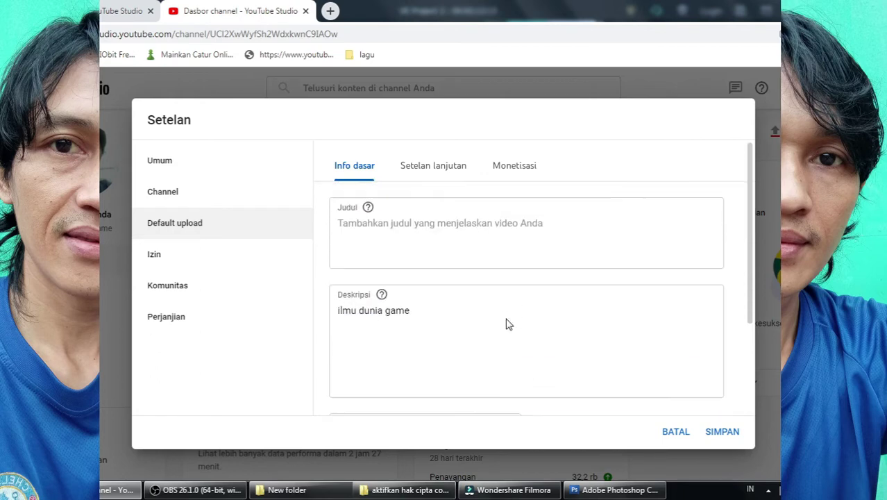
In the advanced upload defaults, keep the category Blog & Orang and set the video language to Indonesia
left_click(433, 168)
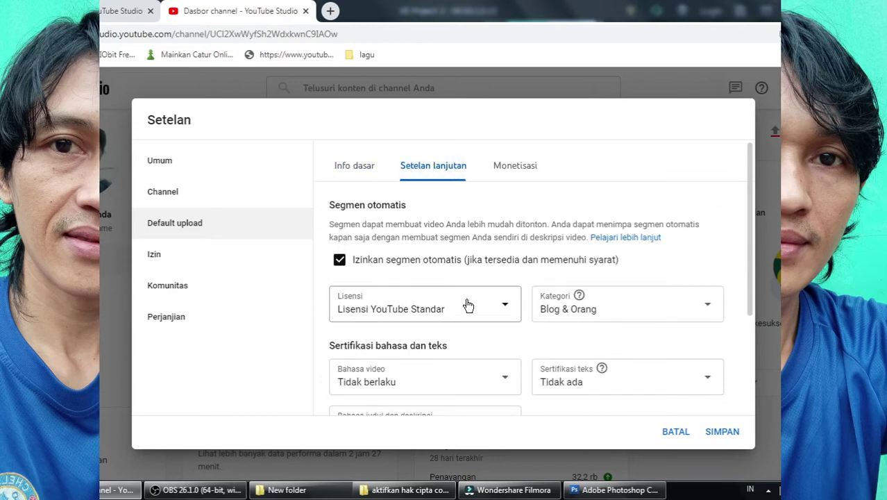
left_click(633, 309)
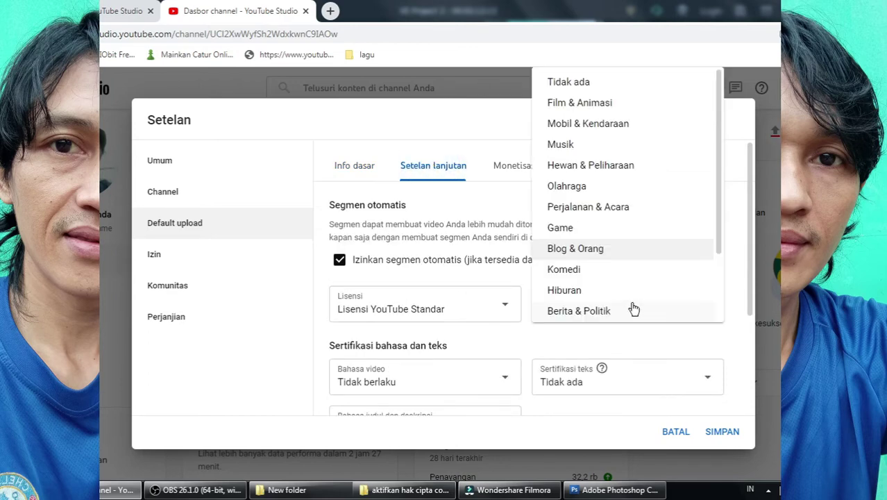
left_click(588, 250)
scroll(610, 309, "down", 2)
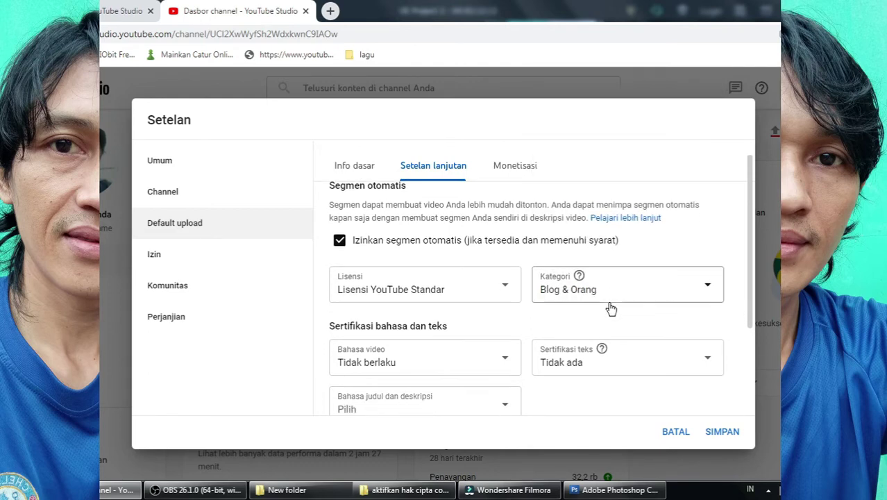
left_click(413, 319)
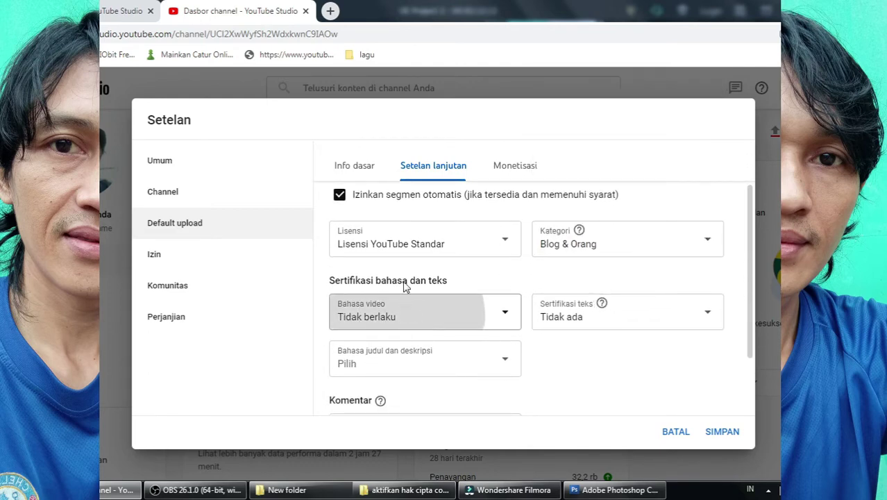
scroll(386, 257, "down", 5)
scroll(378, 274, "down", 10)
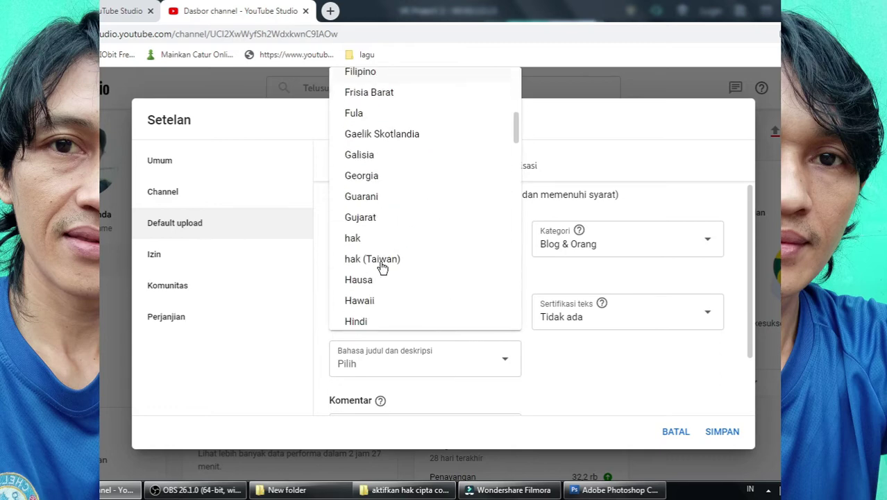
left_click(384, 251)
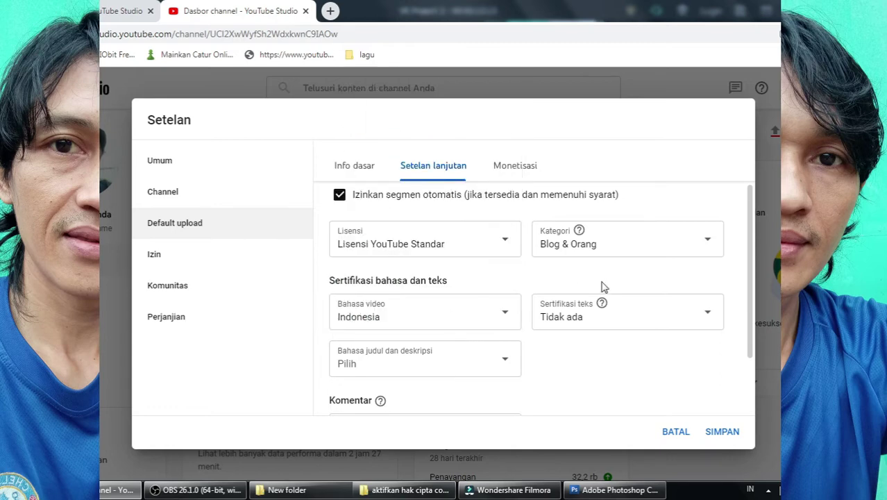
Reselect the category Blog & Orang and set the text certification to "Konten ini tidak pernah ditayangkan di televisi di Amerika Serikat."
left_click(641, 239)
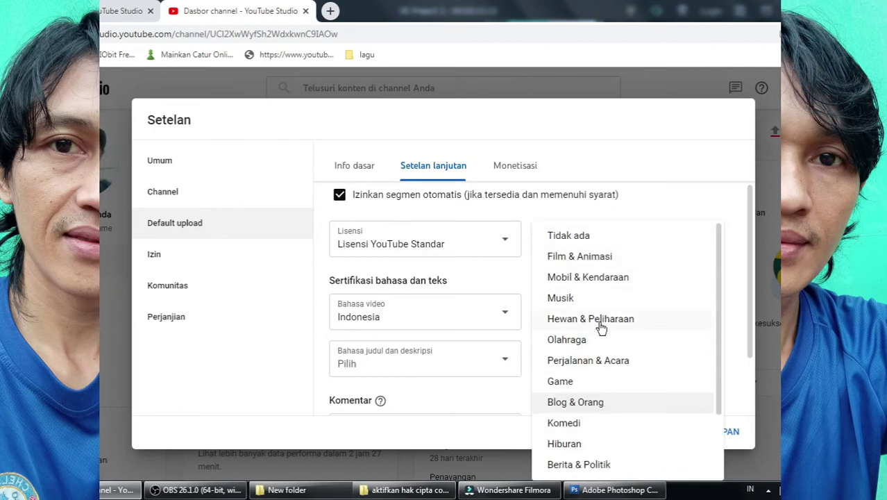
left_click(593, 408)
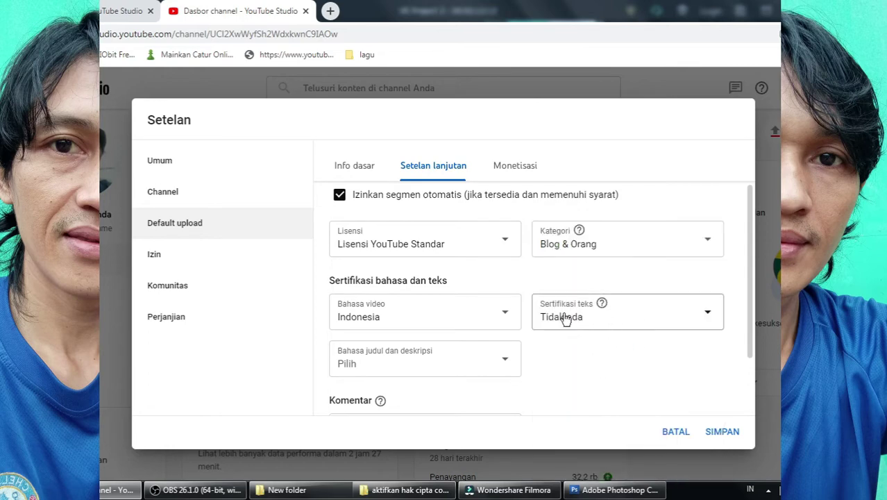
left_click(629, 318)
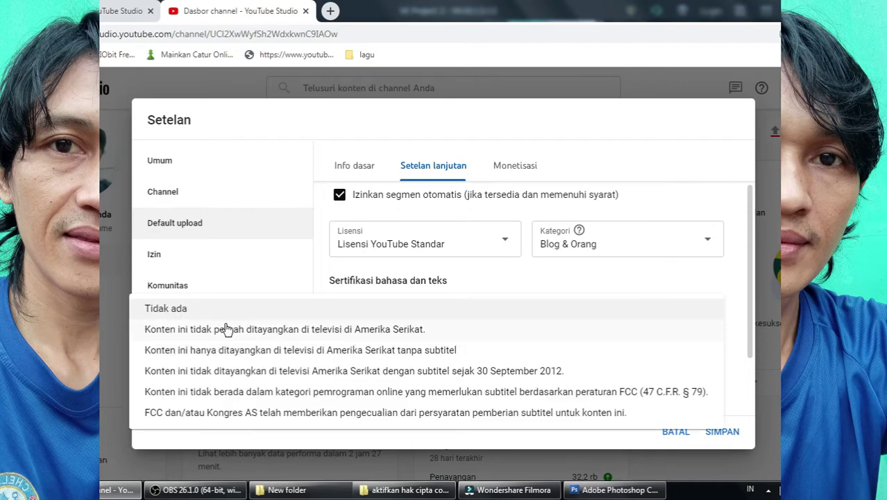
left_click(266, 333)
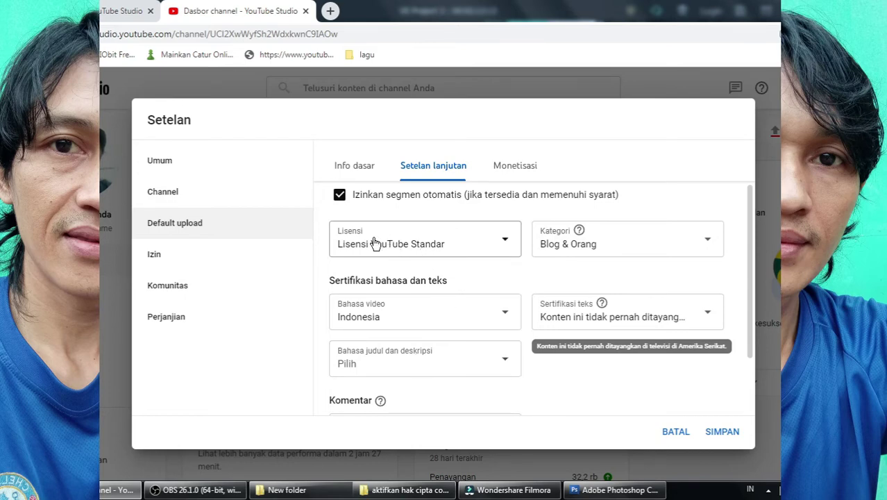
View the default licence options without changing them, and look over the remaining language, comment and rating settings
left_click(429, 242)
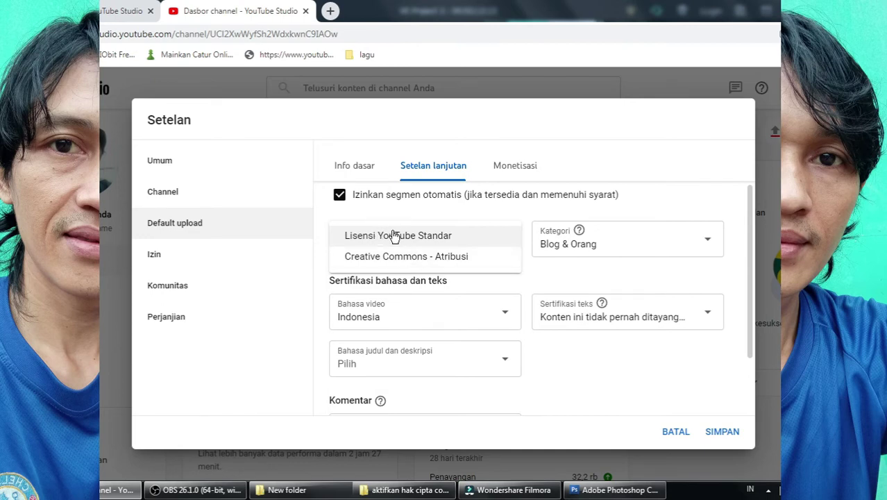
left_click(592, 390)
scroll(559, 360, "down", 2)
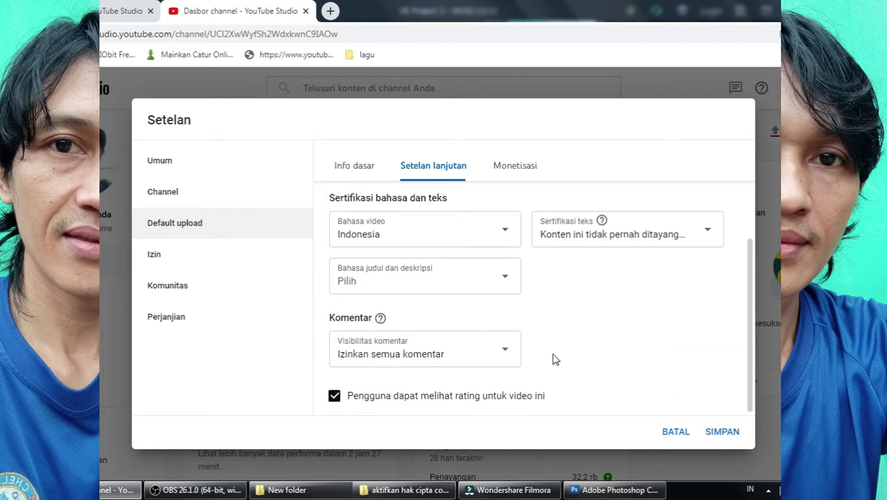
scroll(555, 359, "up", 3)
Review the default monetization settings alongside video 12's upload stages, and save the upload defaults
left_click(526, 168)
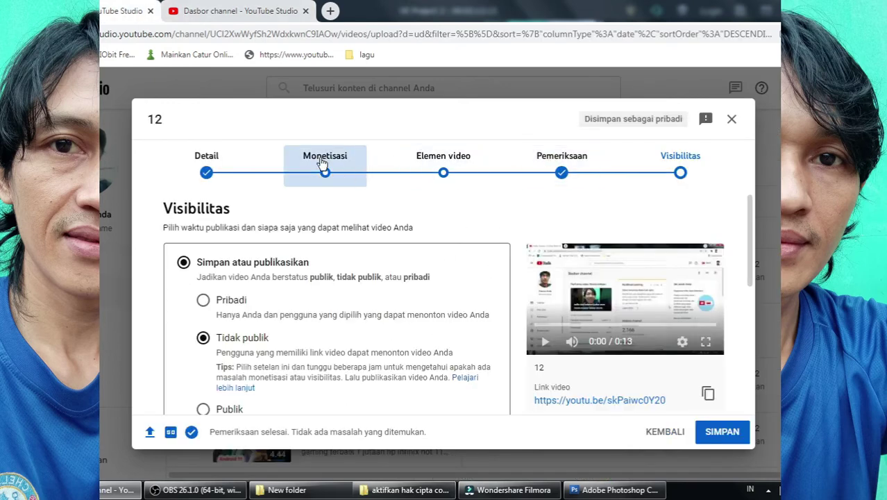
left_click(324, 160)
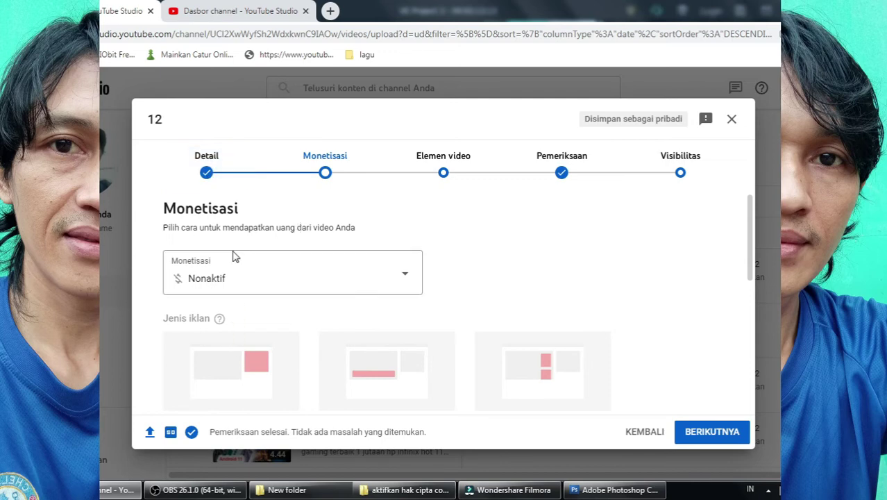
left_click(213, 174)
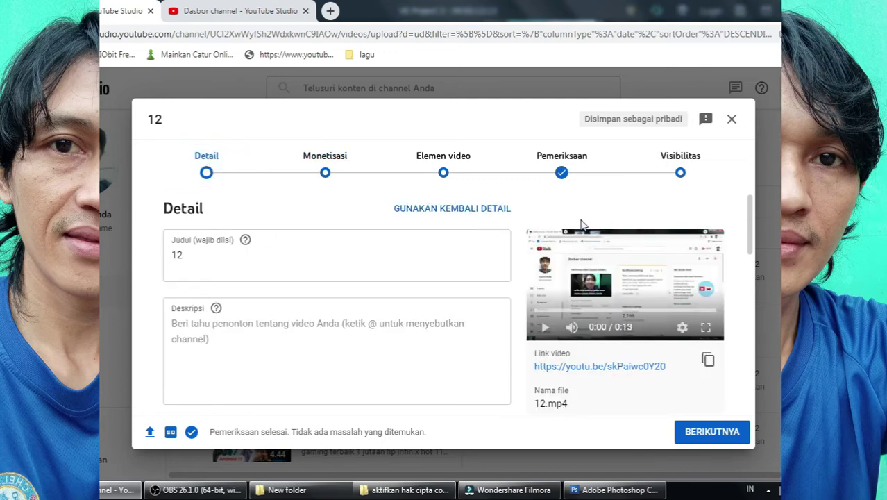
left_click(674, 164)
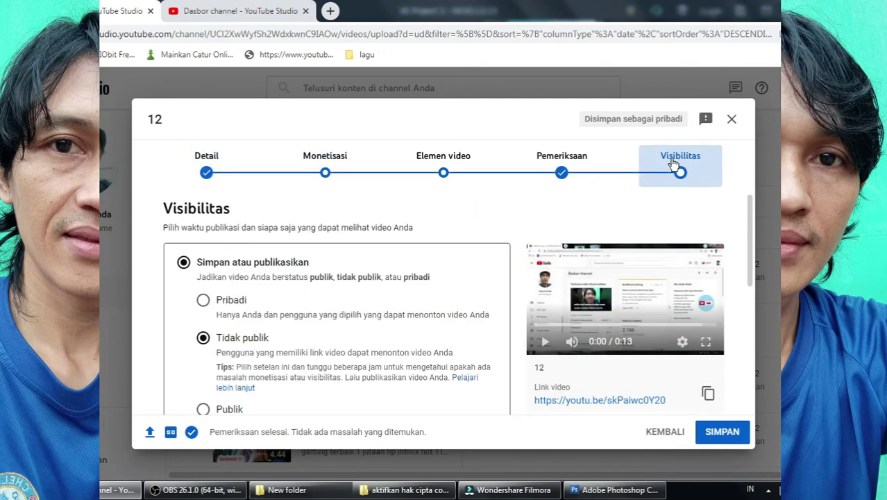
left_click(568, 161)
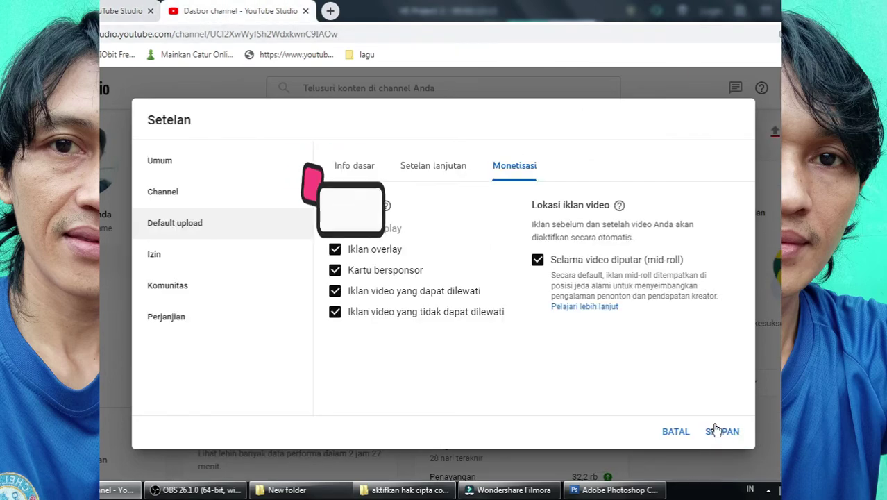
left_click(726, 436)
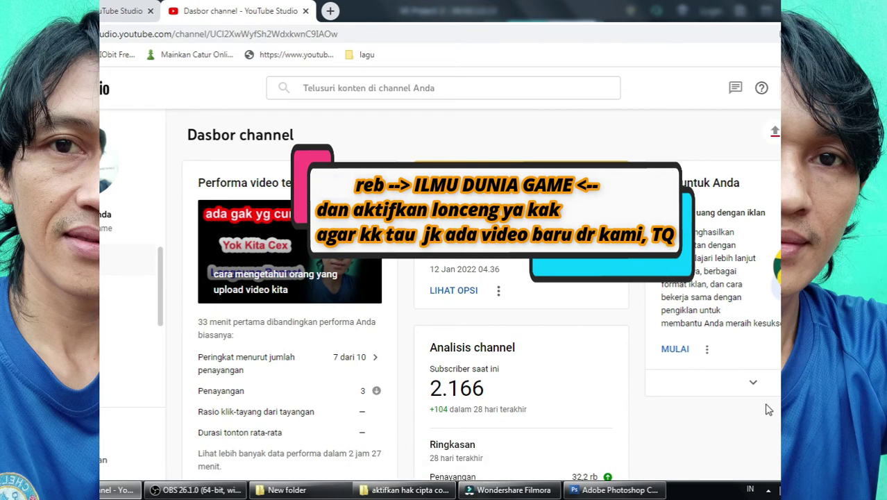
Upload the video file "cara mengaktifkan copyright match tool kecocokan hakcipta.mp4" from New folder
left_click(795, 87)
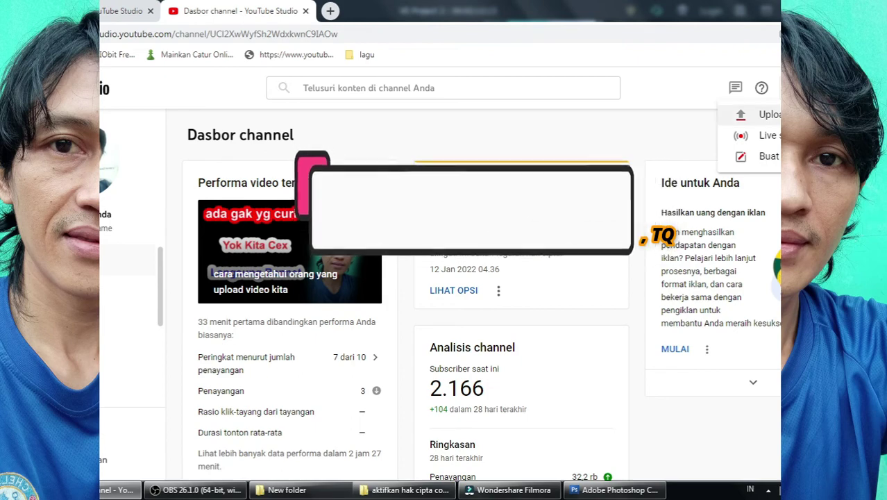
left_click(769, 115)
left_click(427, 350)
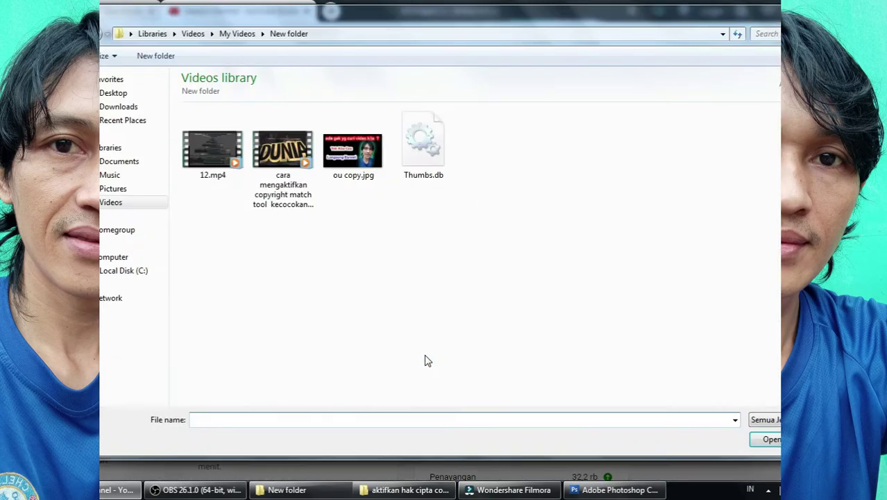
left_click(286, 148)
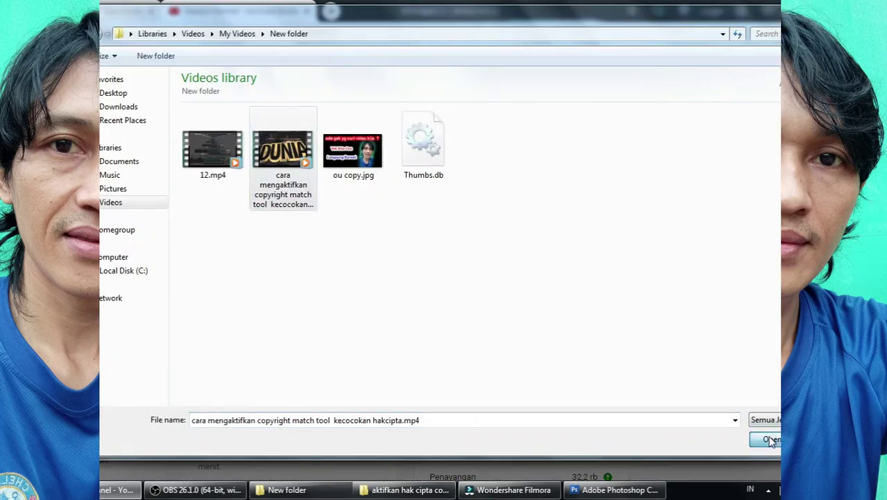
left_click(766, 439)
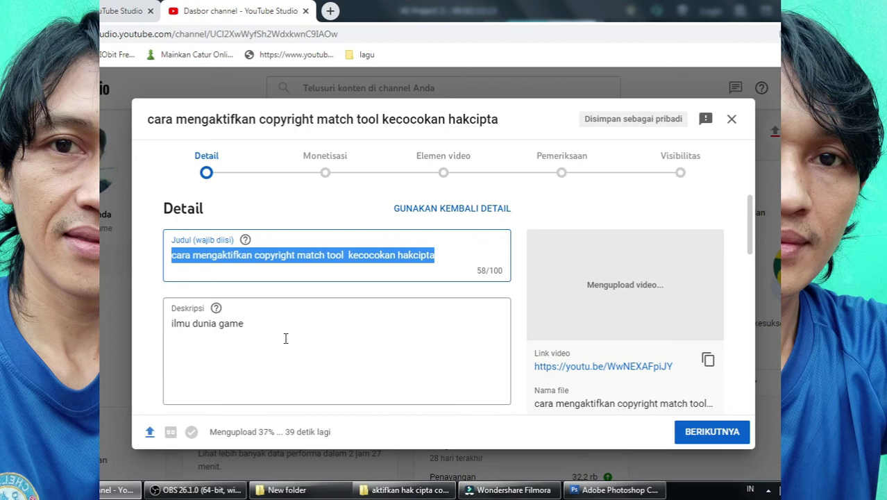
Check the prefilled title, description and audience choice of the new upload
left_click(425, 353)
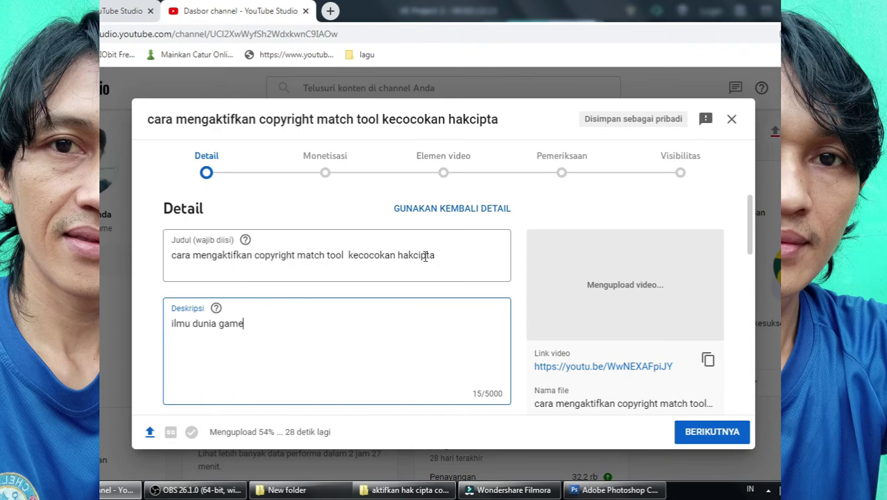
scroll(394, 281, "down", 10)
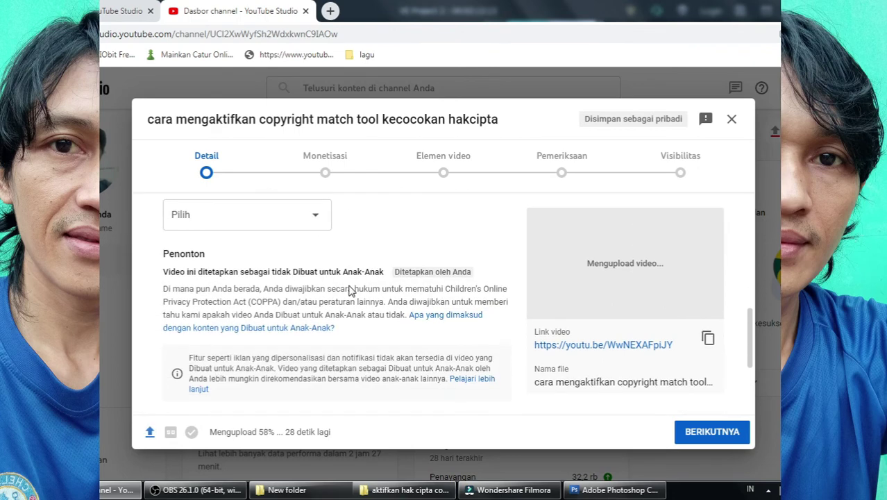
scroll(350, 284, "down", 1)
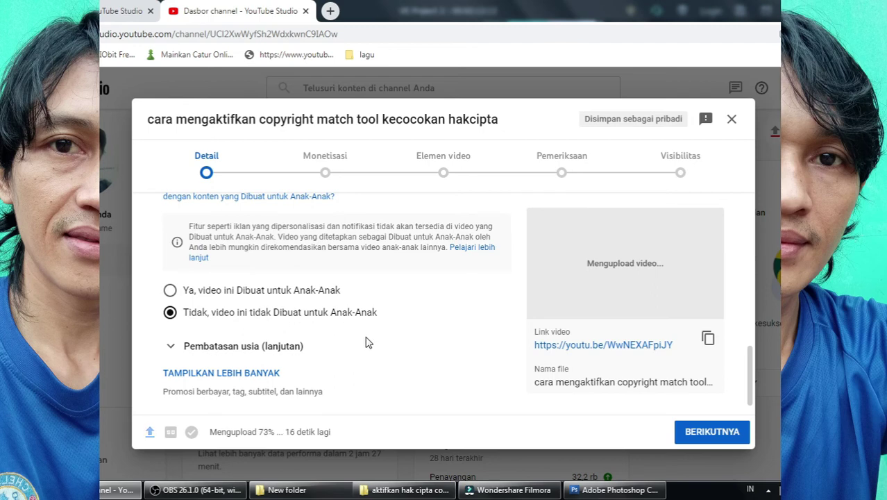
Expand the new upload's additional details and examine its tags, language, text certification, licence, category and comment settings
left_click(239, 379)
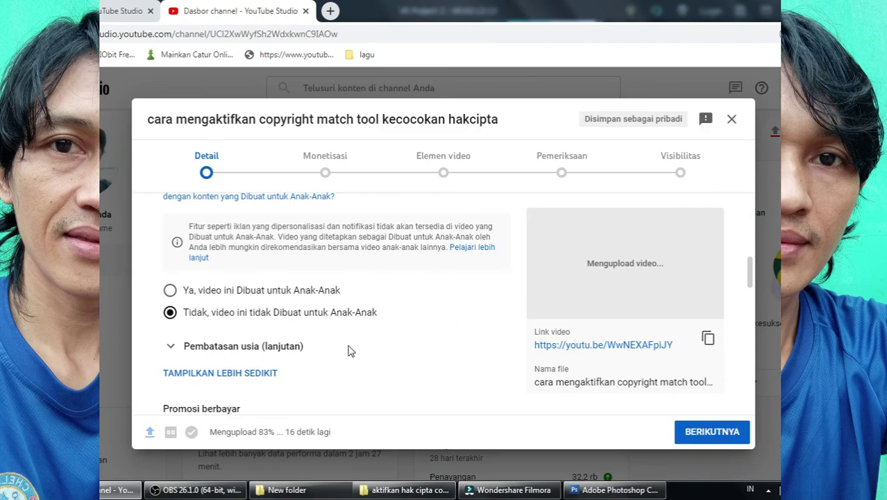
scroll(350, 351, "down", 2)
scroll(351, 350, "down", 5)
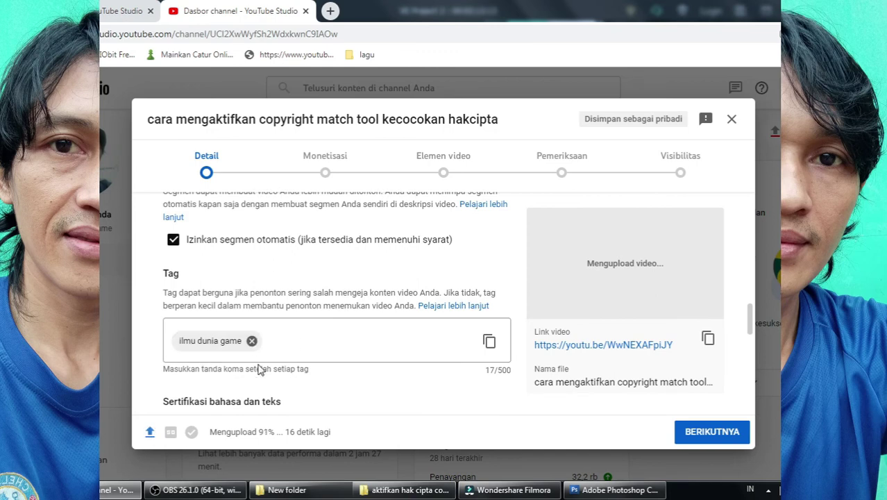
scroll(346, 393, "down", 1)
scroll(346, 393, "down", 3)
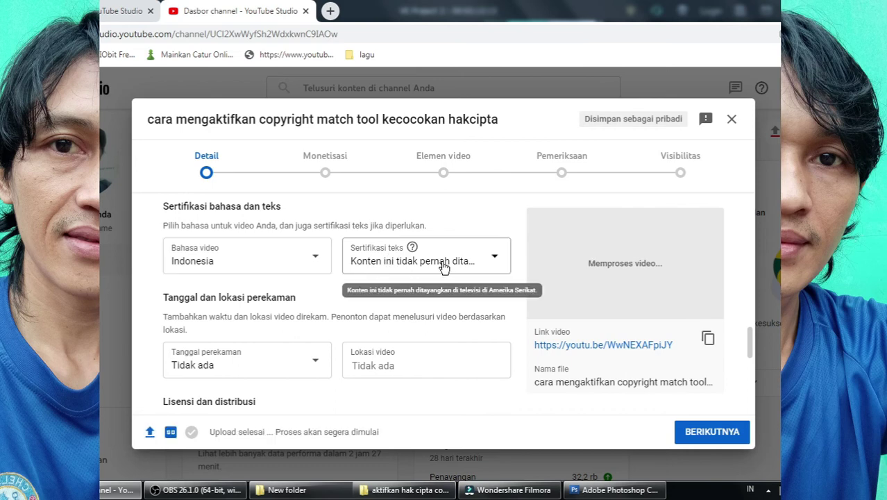
scroll(316, 353, "down", 2)
scroll(316, 353, "down", 5)
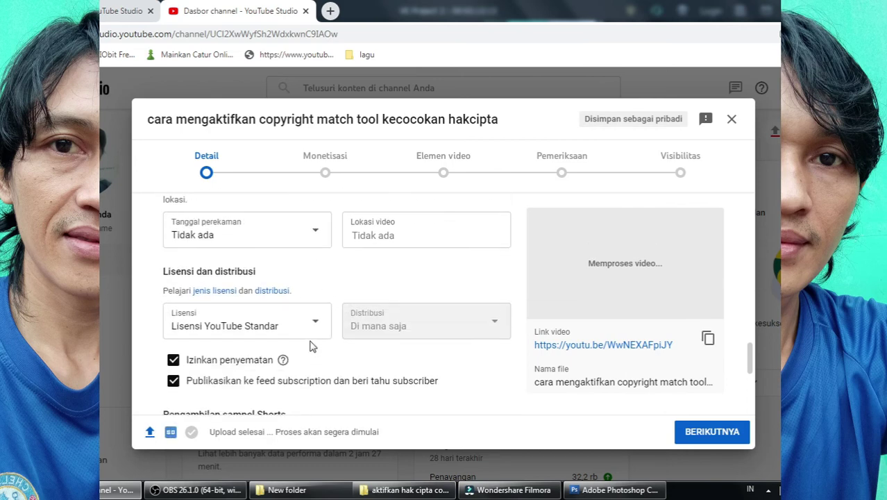
scroll(311, 346, "down", 1)
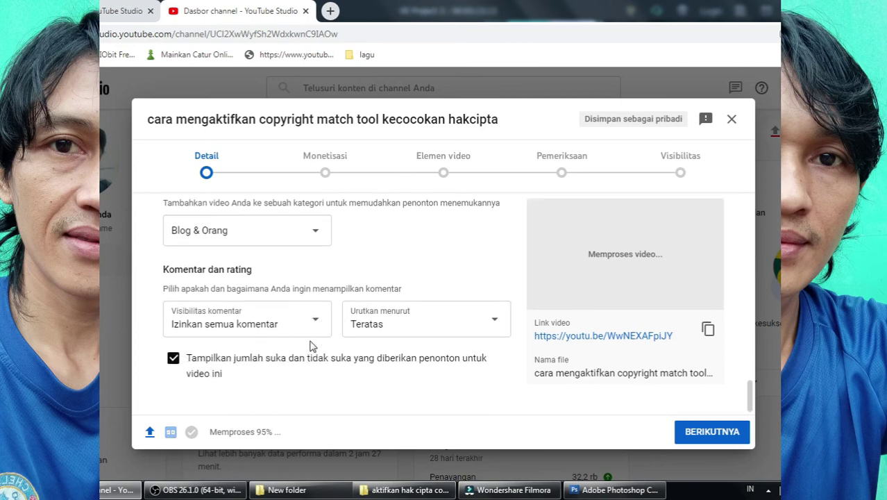
Look back over the new upload's details and open its visibility settings
scroll(378, 379, "up", 10)
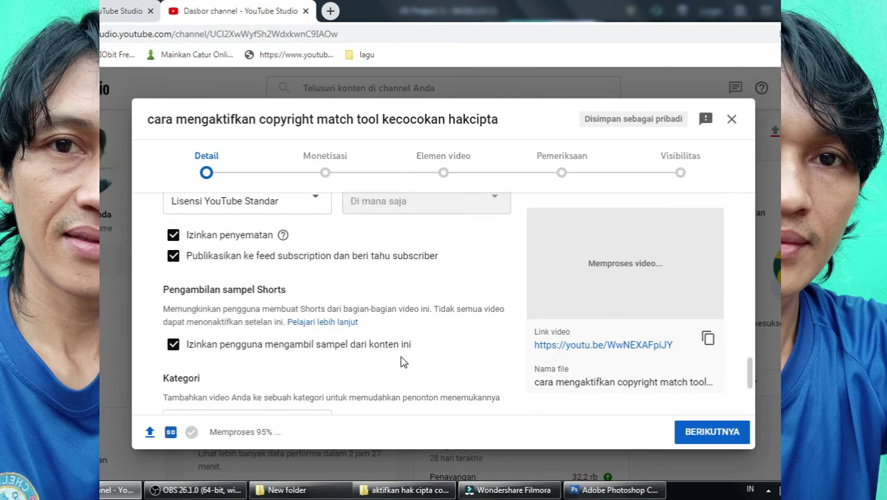
scroll(411, 343, "up", 12)
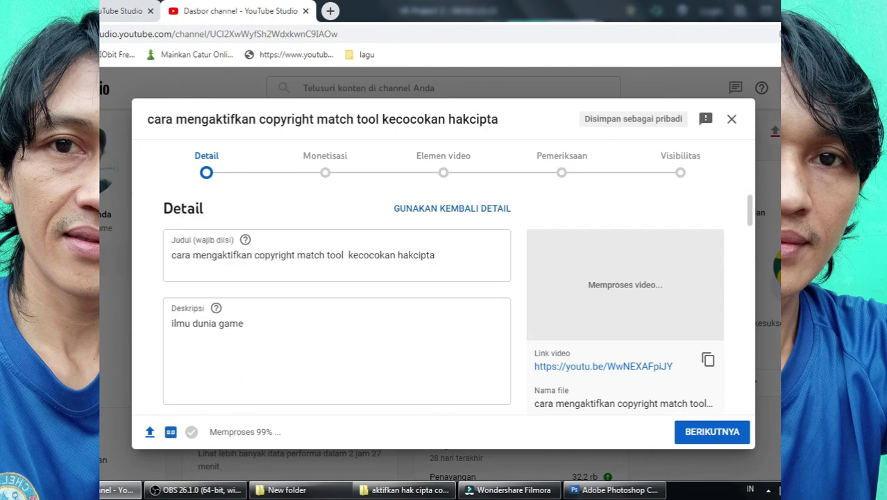
left_click(690, 173)
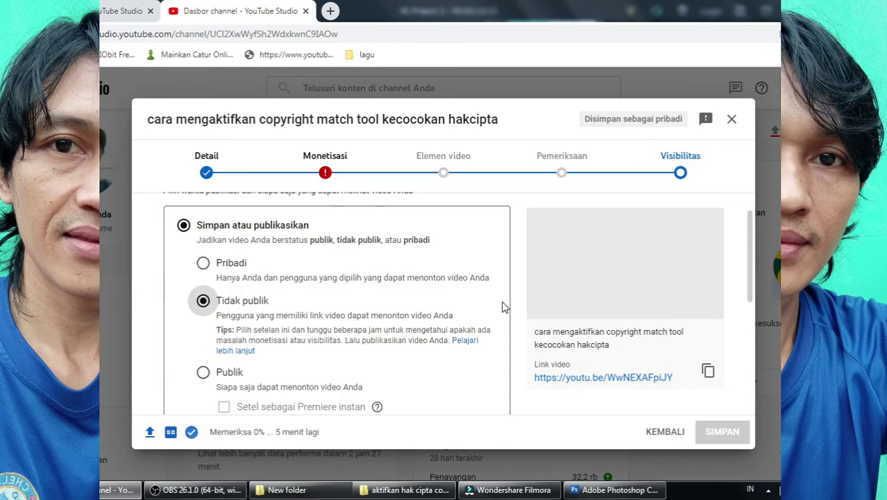